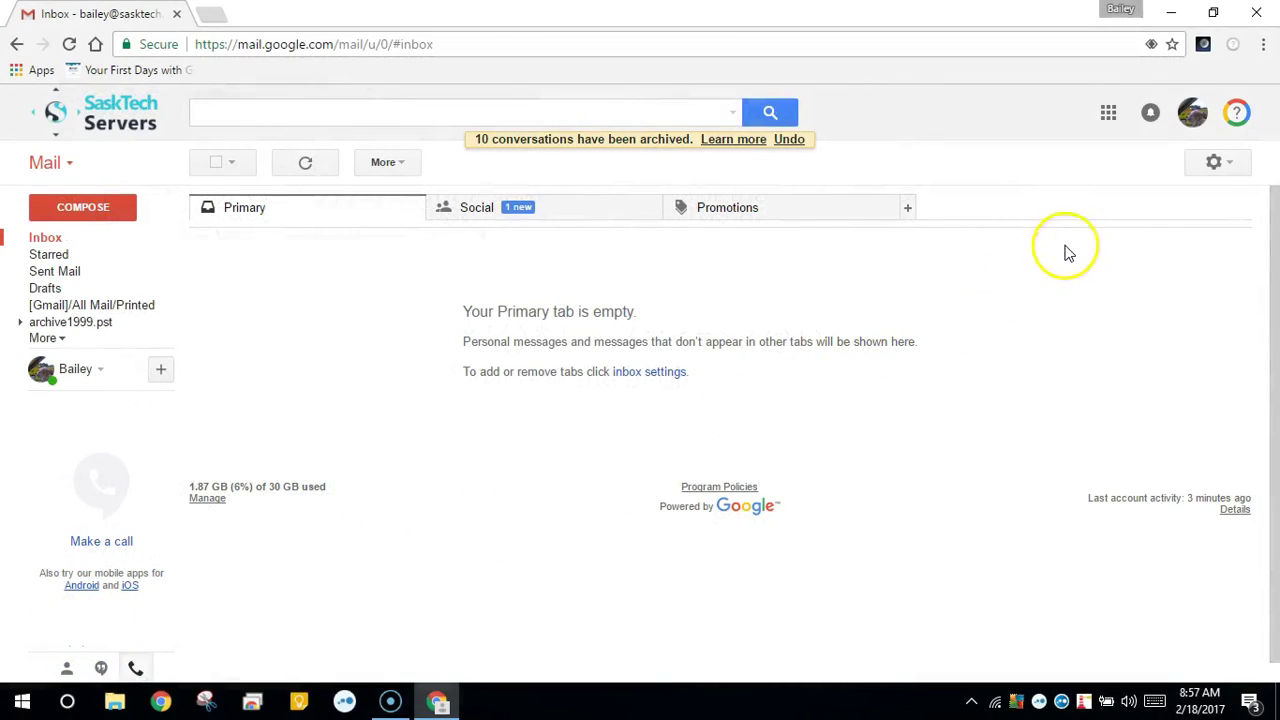
pyautogui.click(1192, 112)
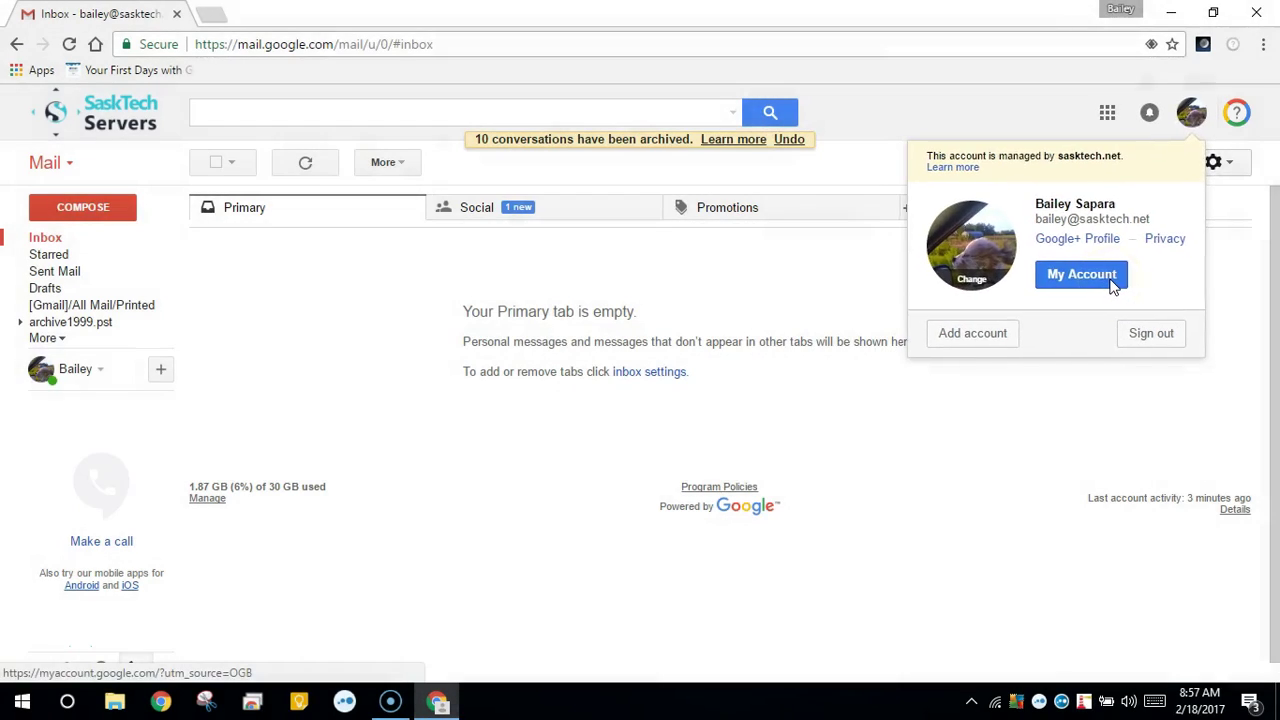
pyautogui.click(1037, 420)
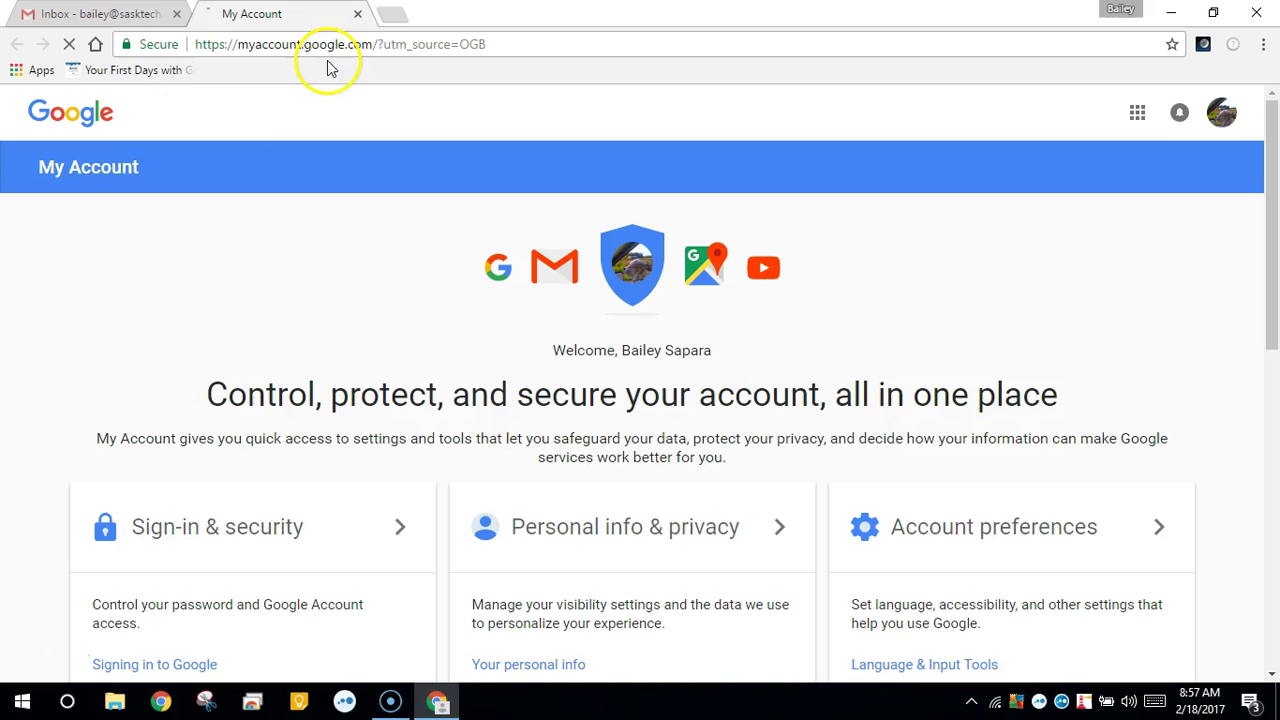
# - Go to the Password setting under Sign-in & security's Signing in to Google section
pyautogui.click(190, 530)
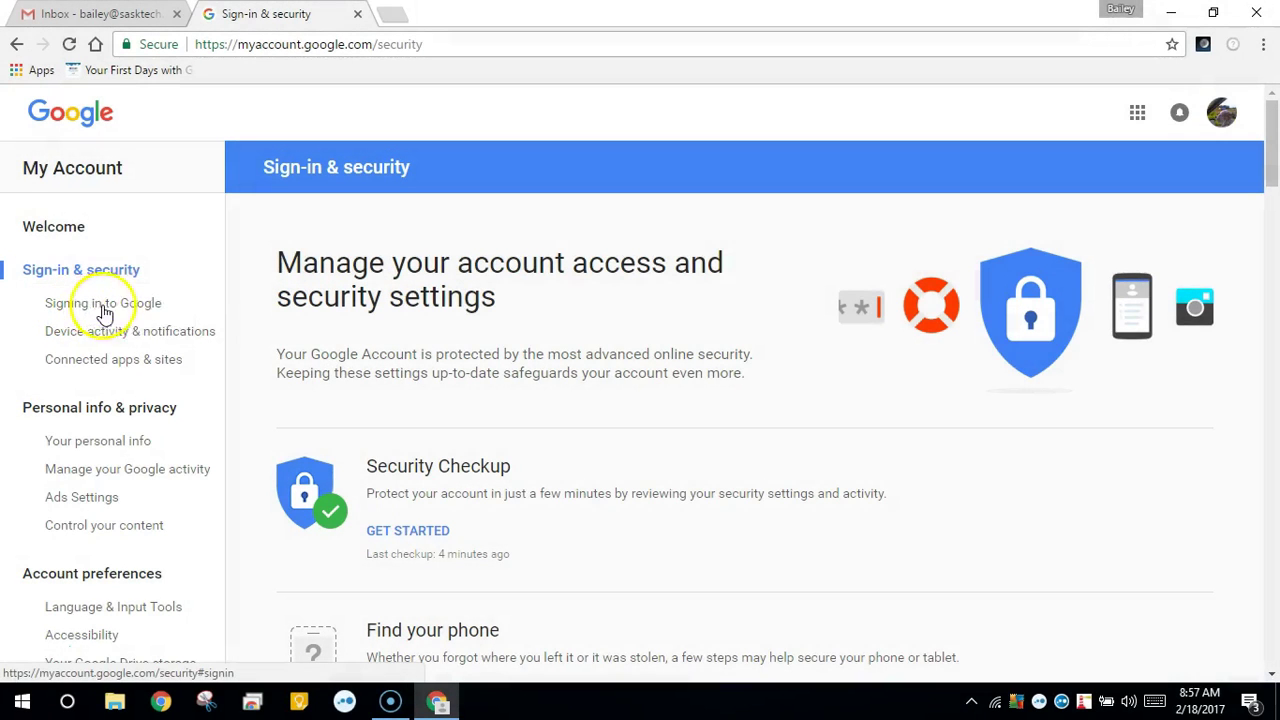
pyautogui.click(164, 308)
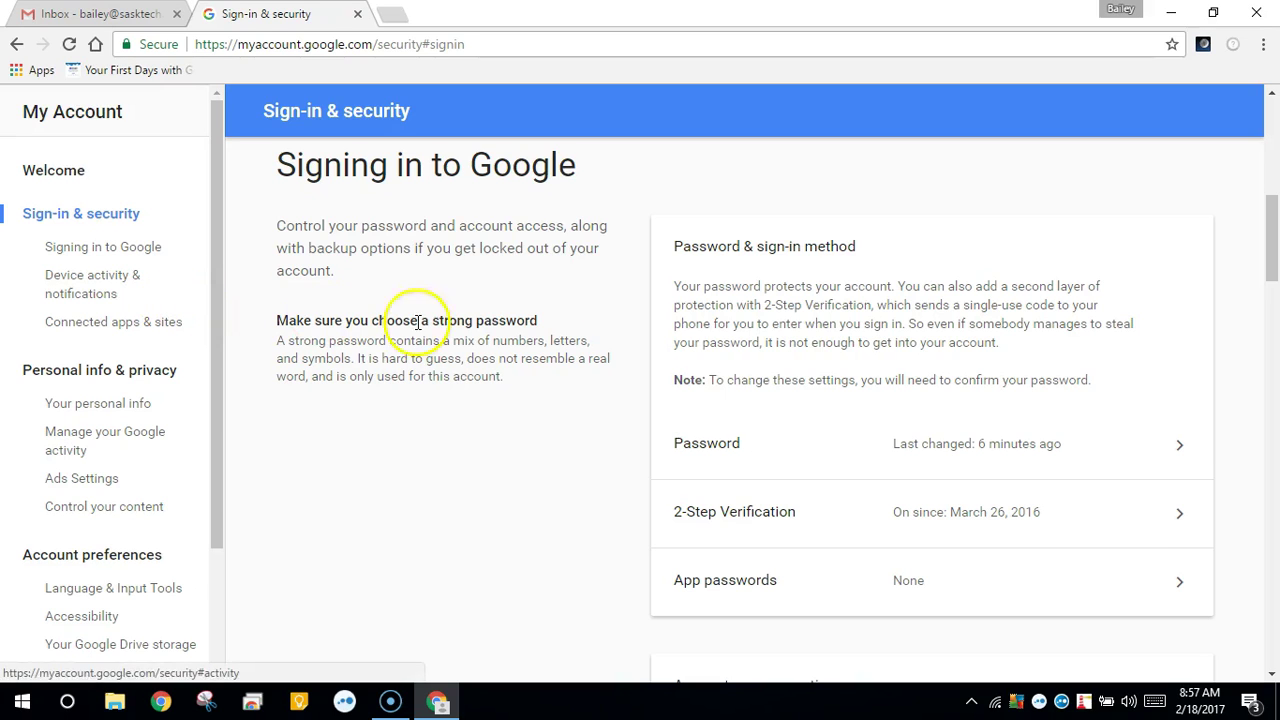
pyautogui.click(1014, 450)
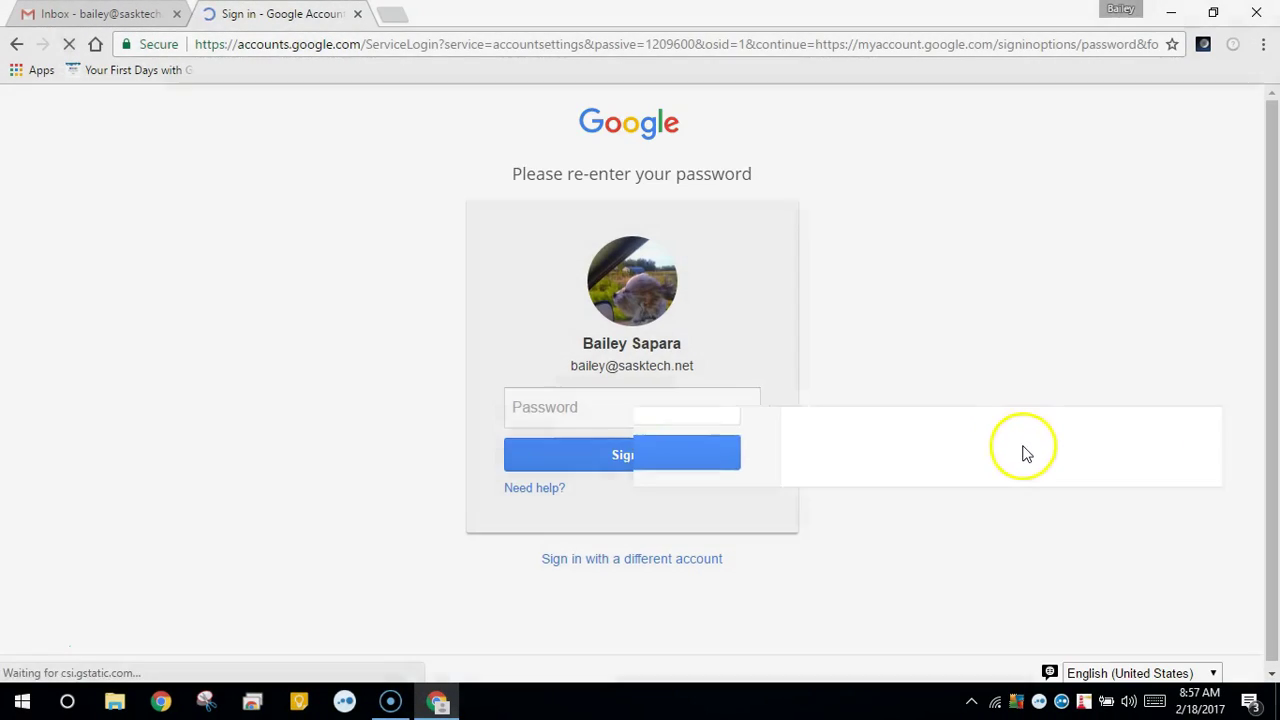
# - Confirm the current password, then set a new Good-strength password entered in both fields
pyautogui.write('••••••••••')
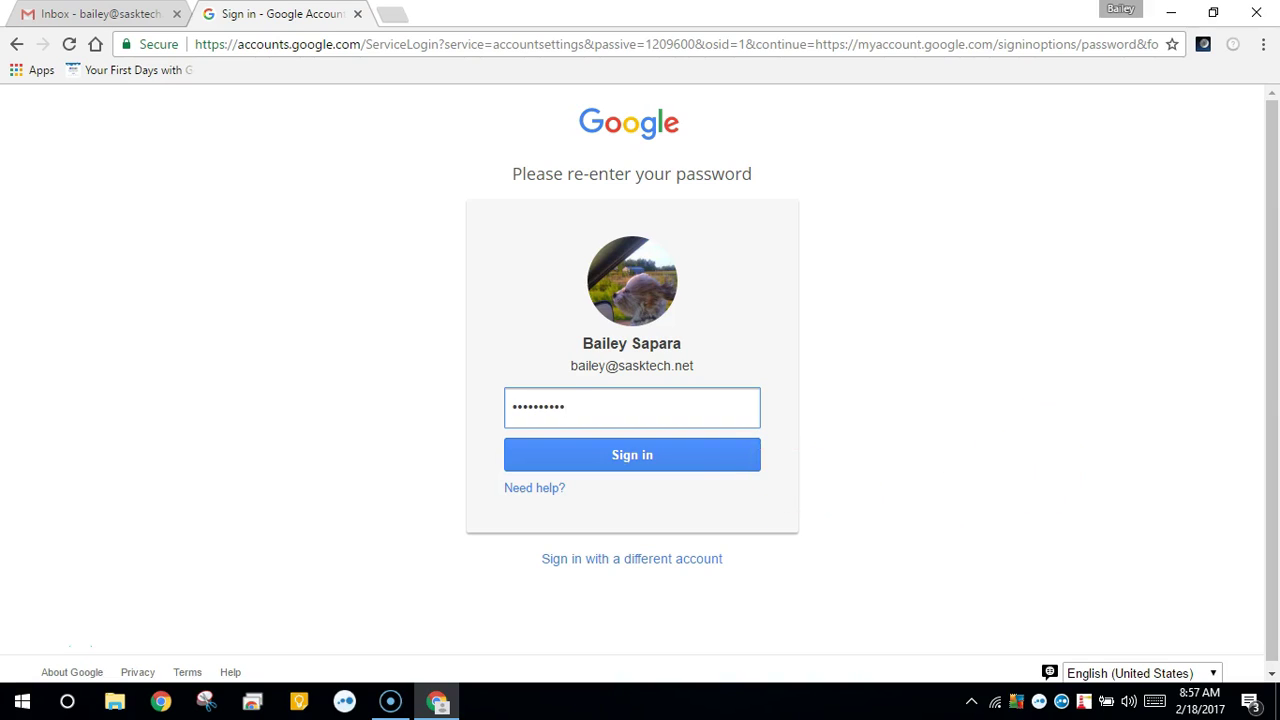
pyautogui.click(738, 466)
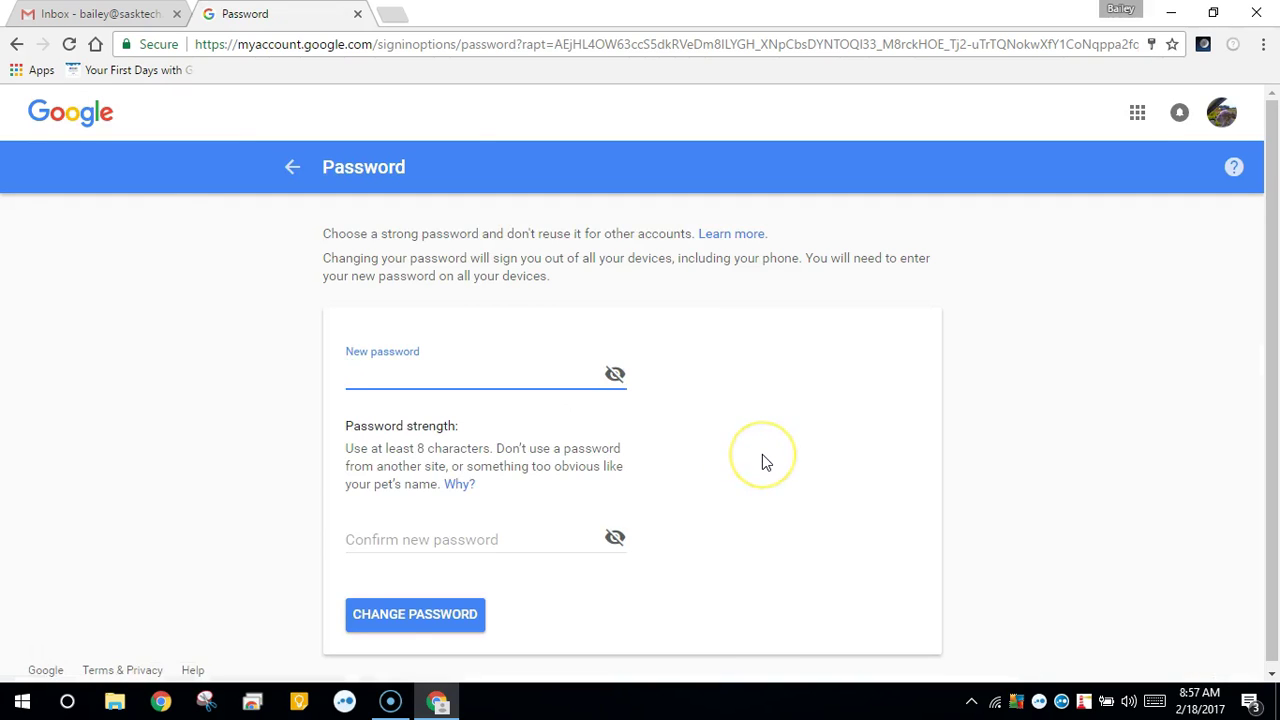
pyautogui.write('•••••••••')
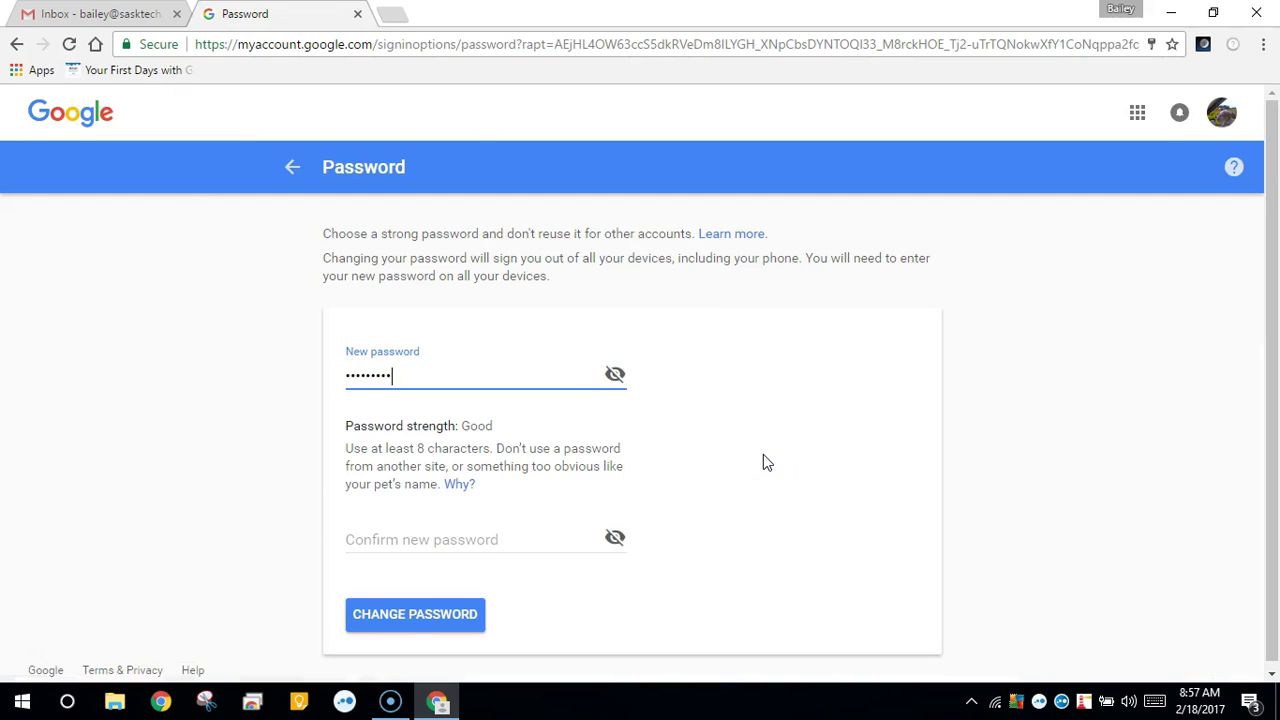
pyautogui.press('Tab')
pyautogui.press('Tab')
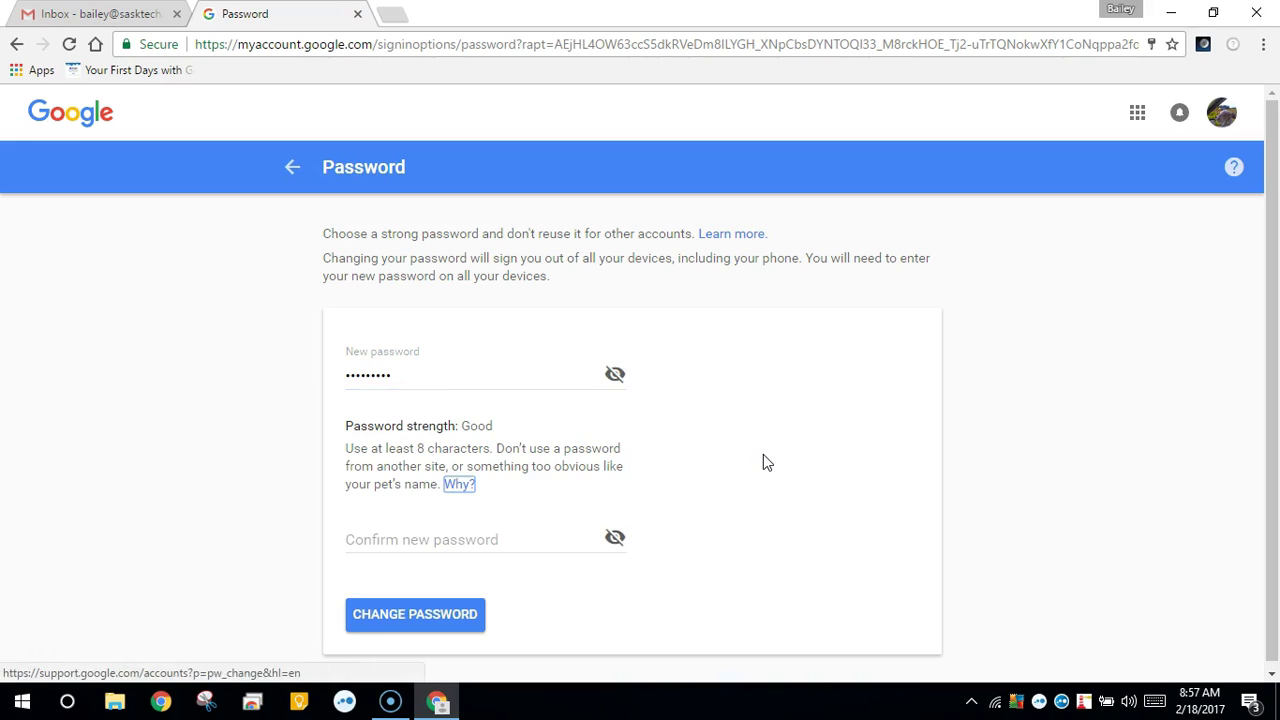
pyautogui.click(431, 541)
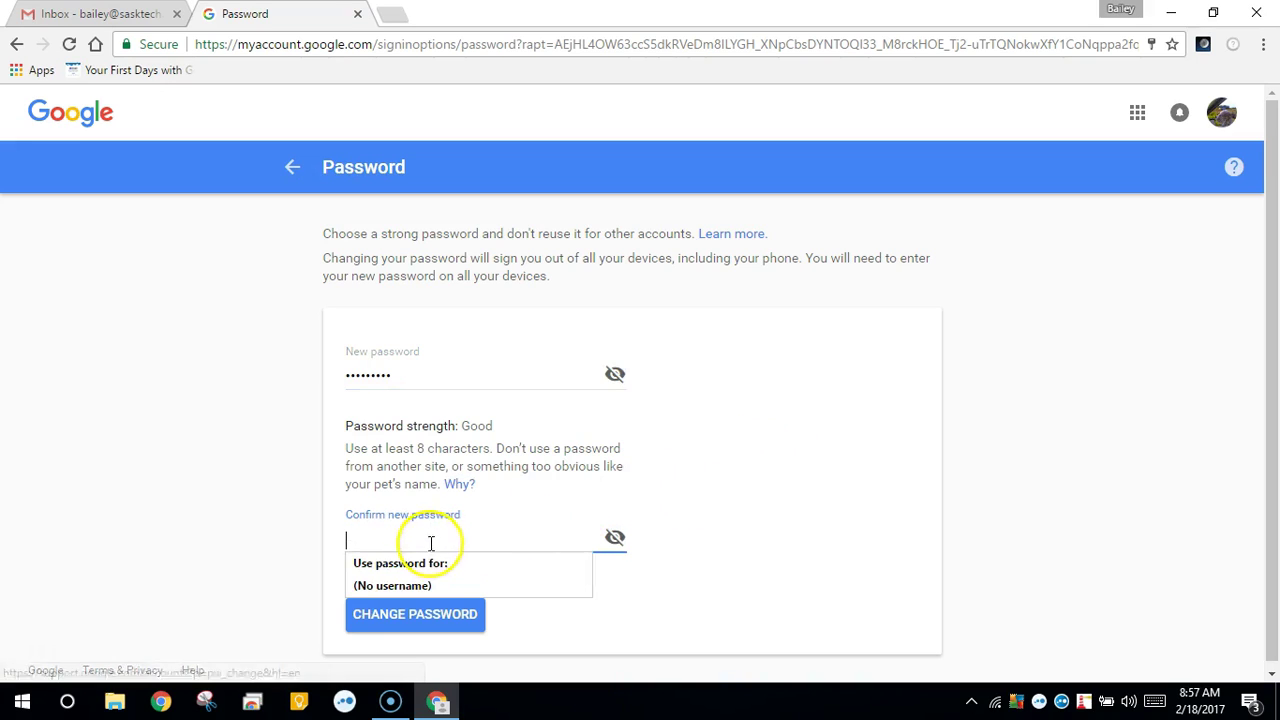
pyautogui.write('•••••')
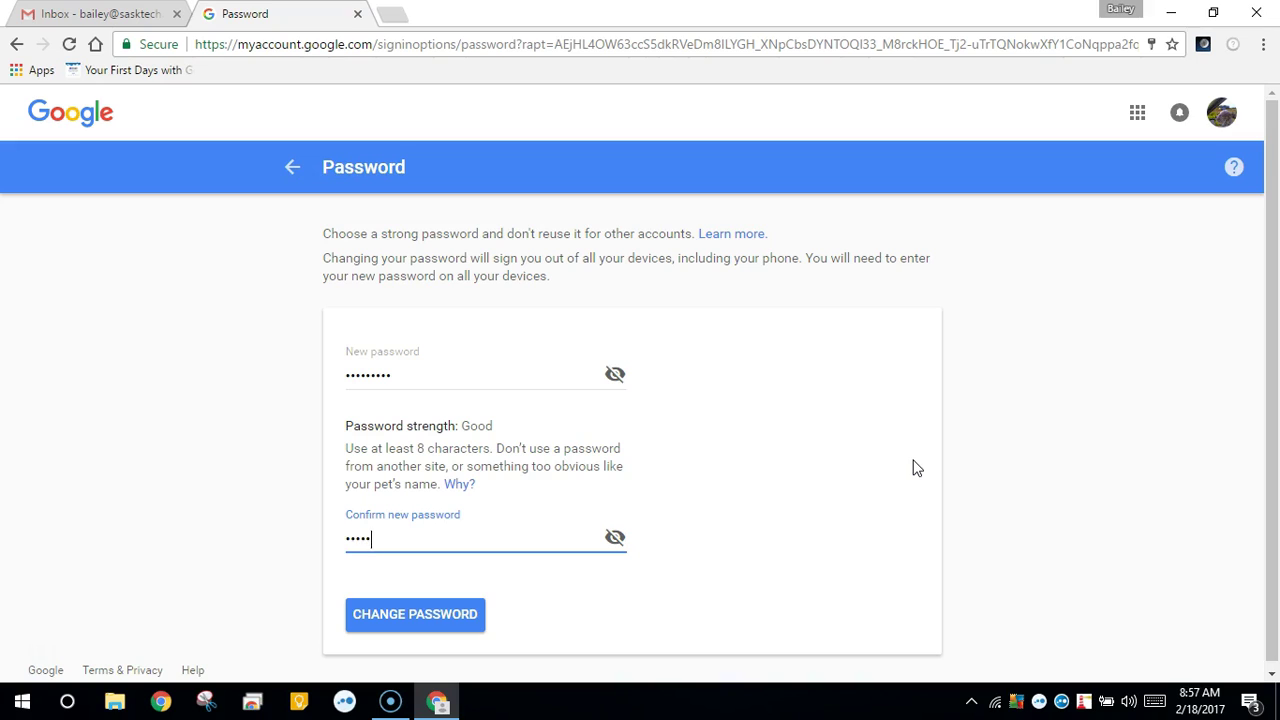
pyautogui.write('••••')
pyautogui.click(418, 618)
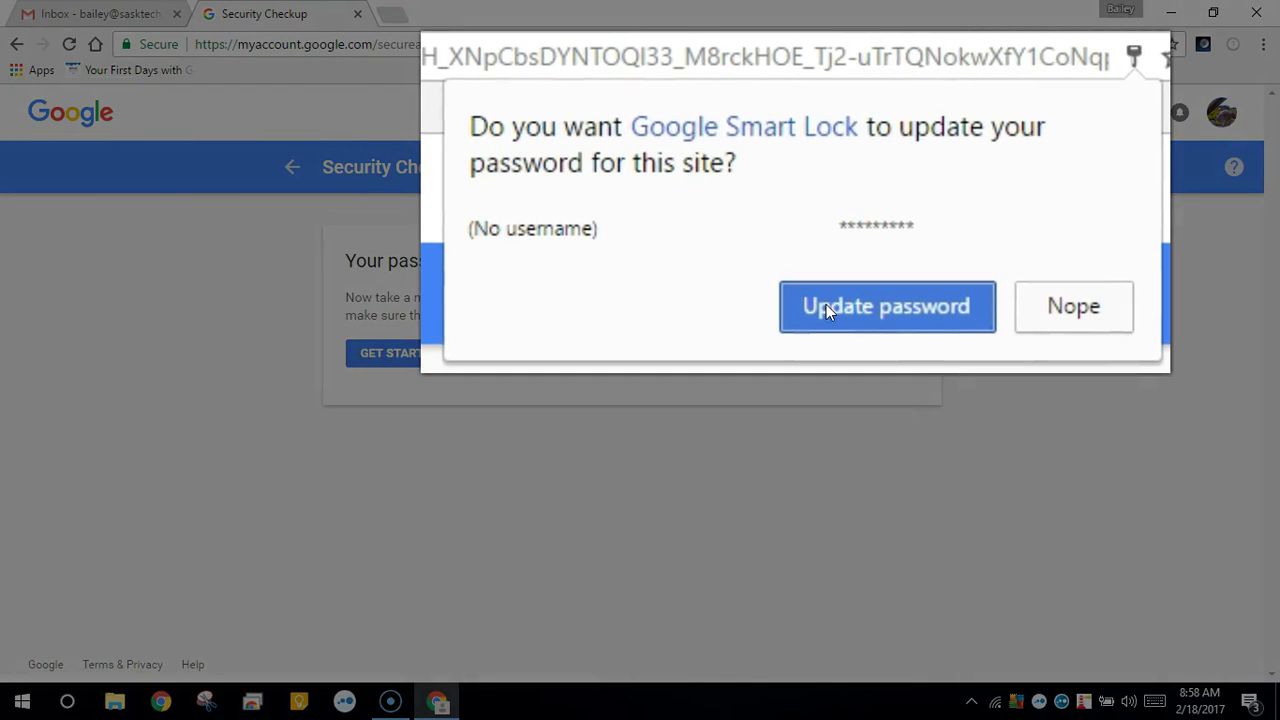
# - Update Chrome's saved password and open the profile menu showing out-of-date sync sign-in
pyautogui.click(826, 304)
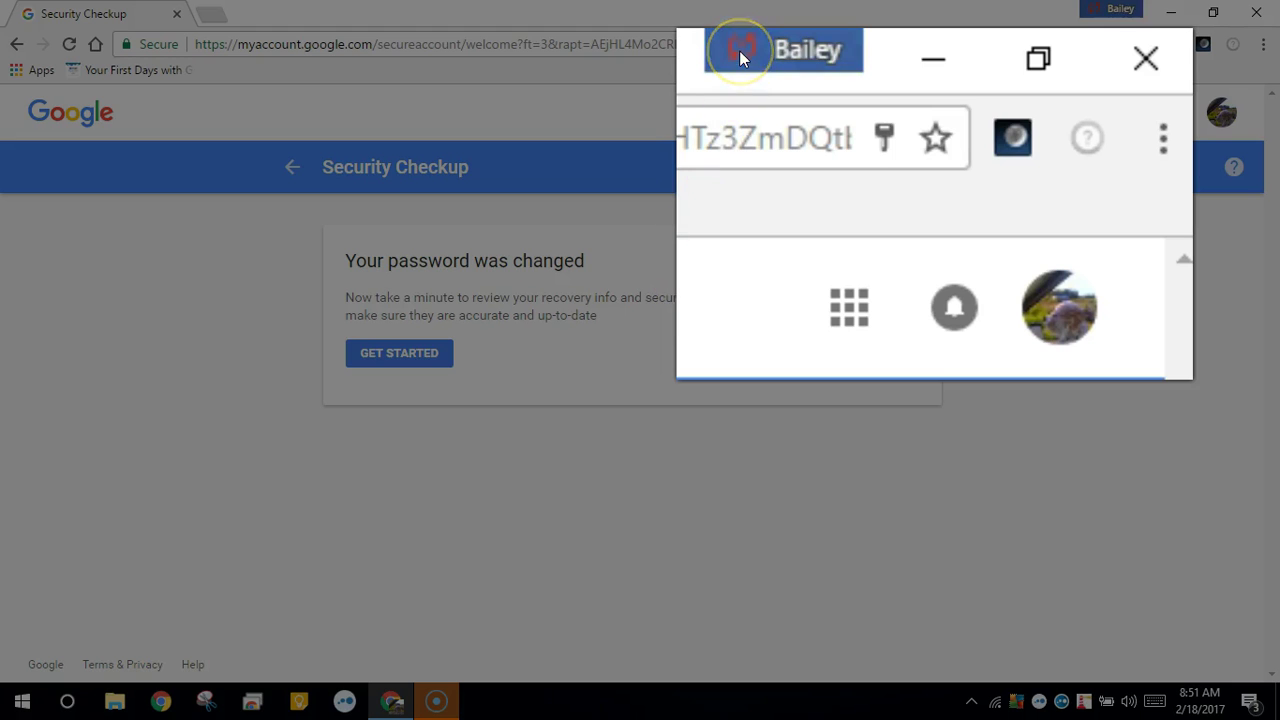
pyautogui.click(1100, 10)
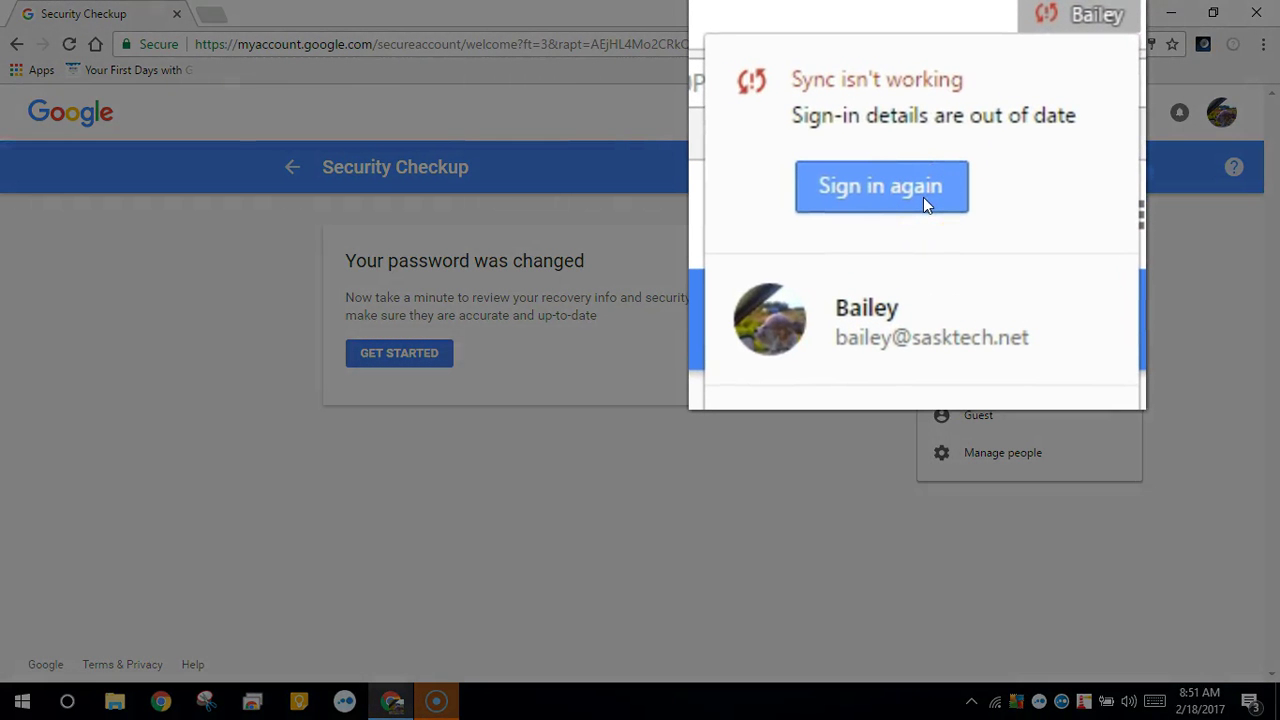
# - Sign Chrome back in to the account using the new password
pyautogui.click(923, 197)
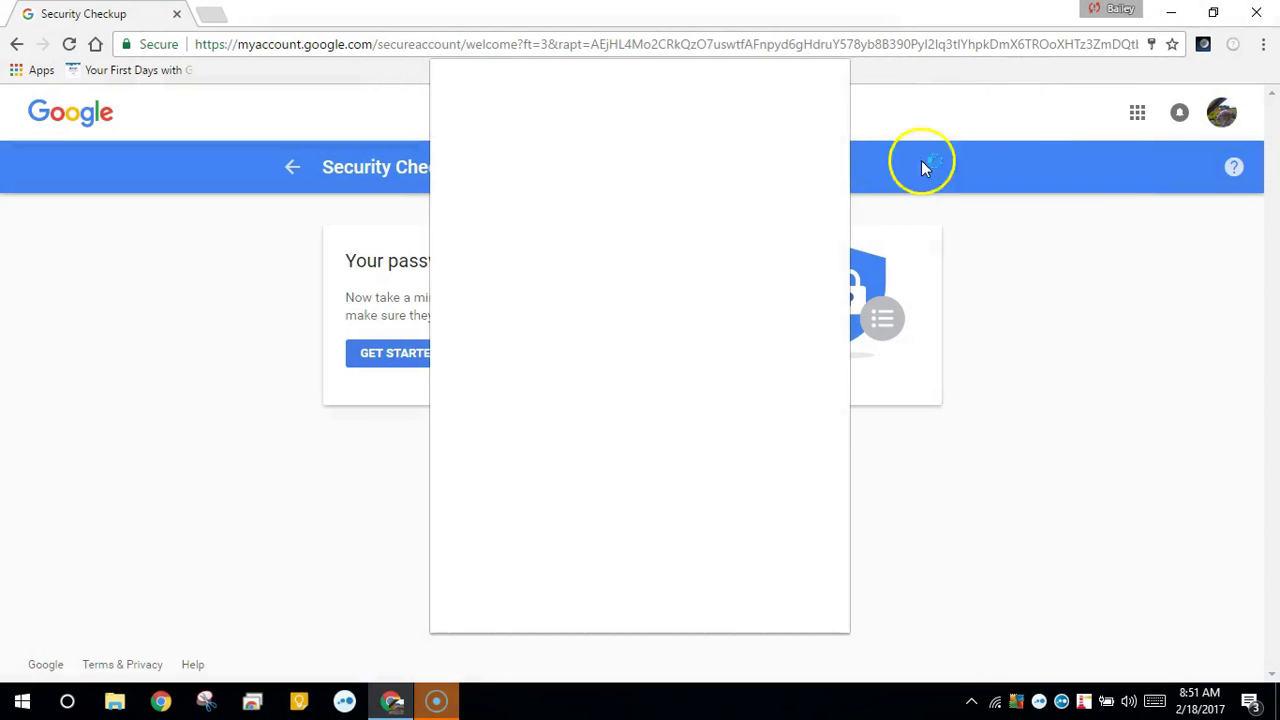
pyautogui.click(759, 366)
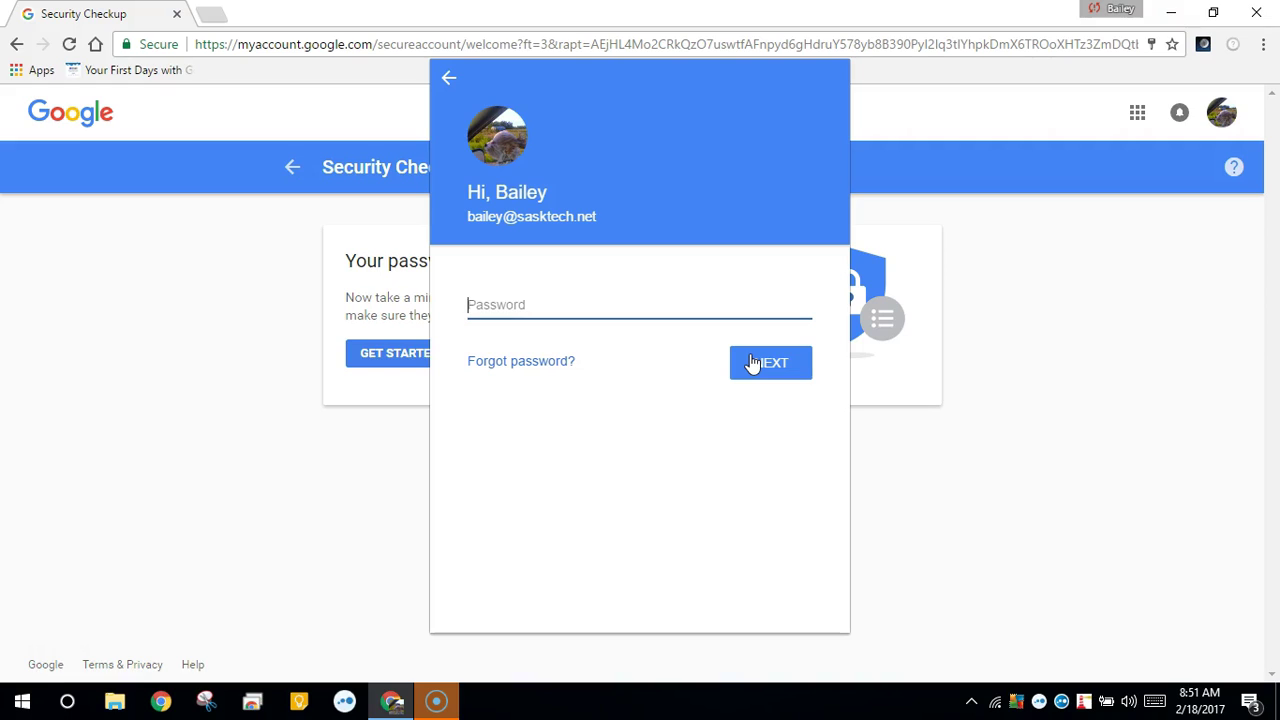
pyautogui.write('••••••••••')
pyautogui.click(760, 364)
pyautogui.click(765, 366)
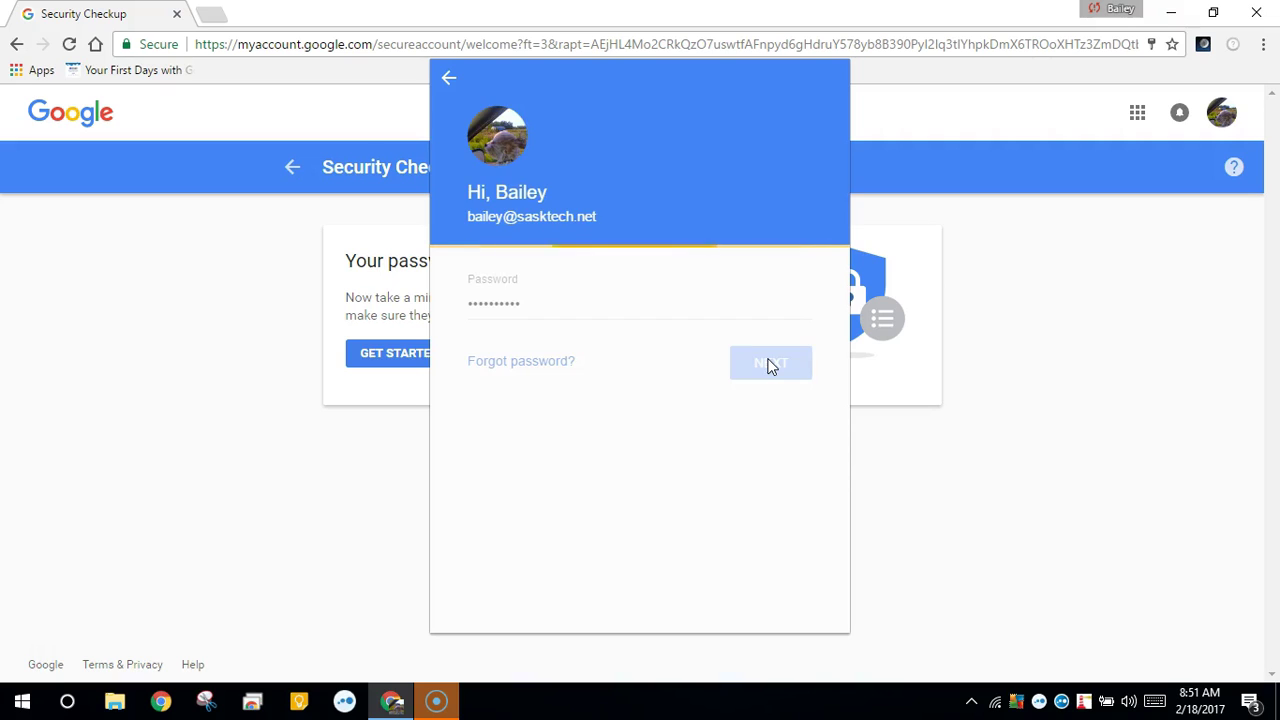
# - Enter the 6-digit code texted by SMS to complete 2-Step Verification
pyautogui.click(763, 369)
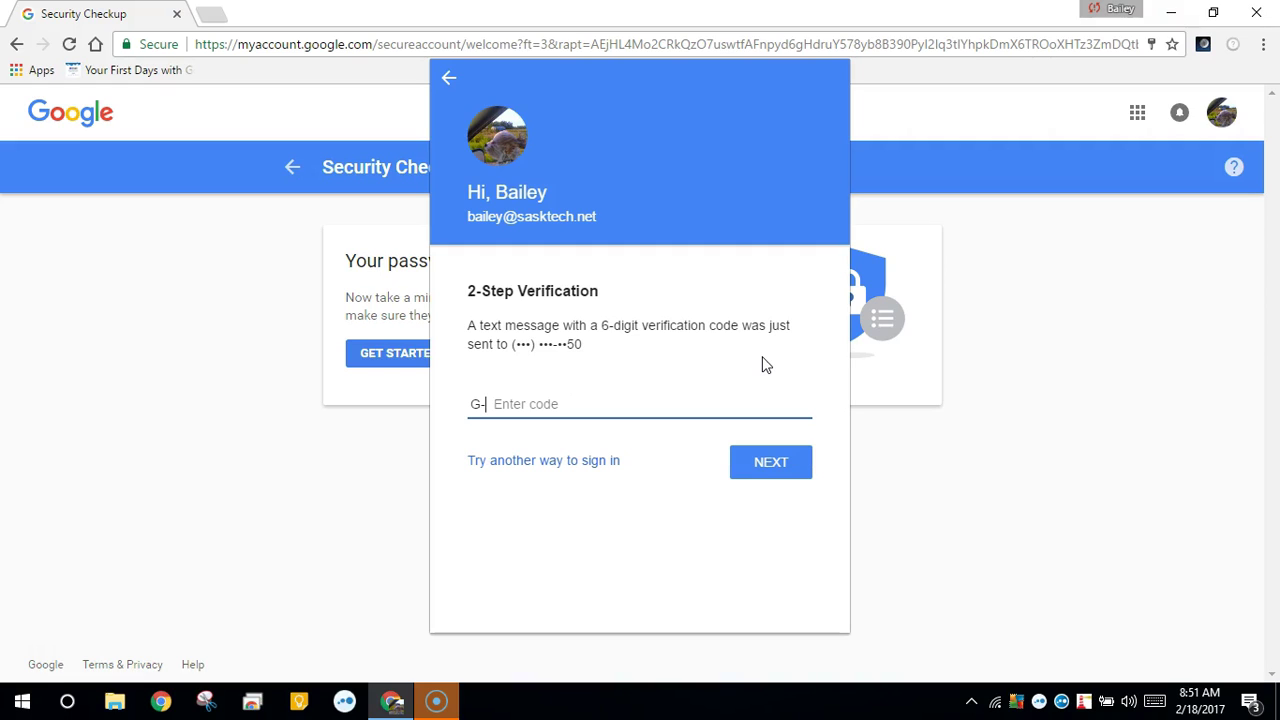
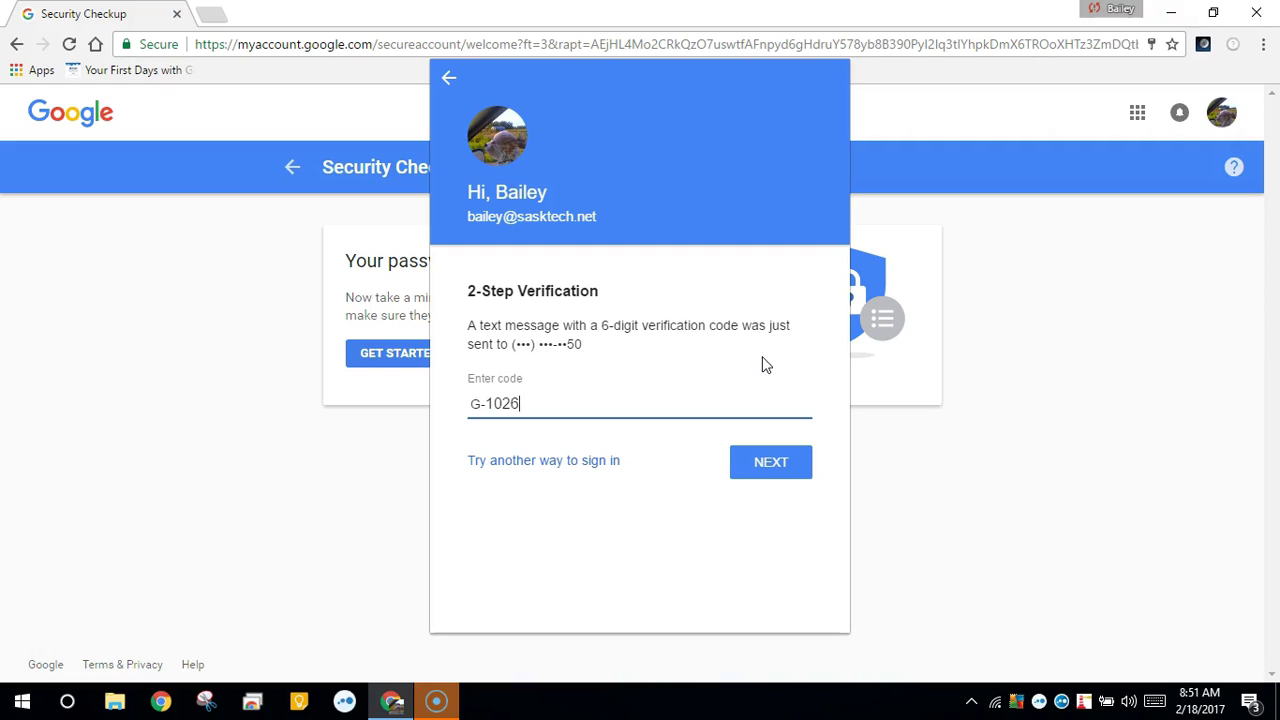
pyautogui.click(773, 474)
pyautogui.click(774, 478)
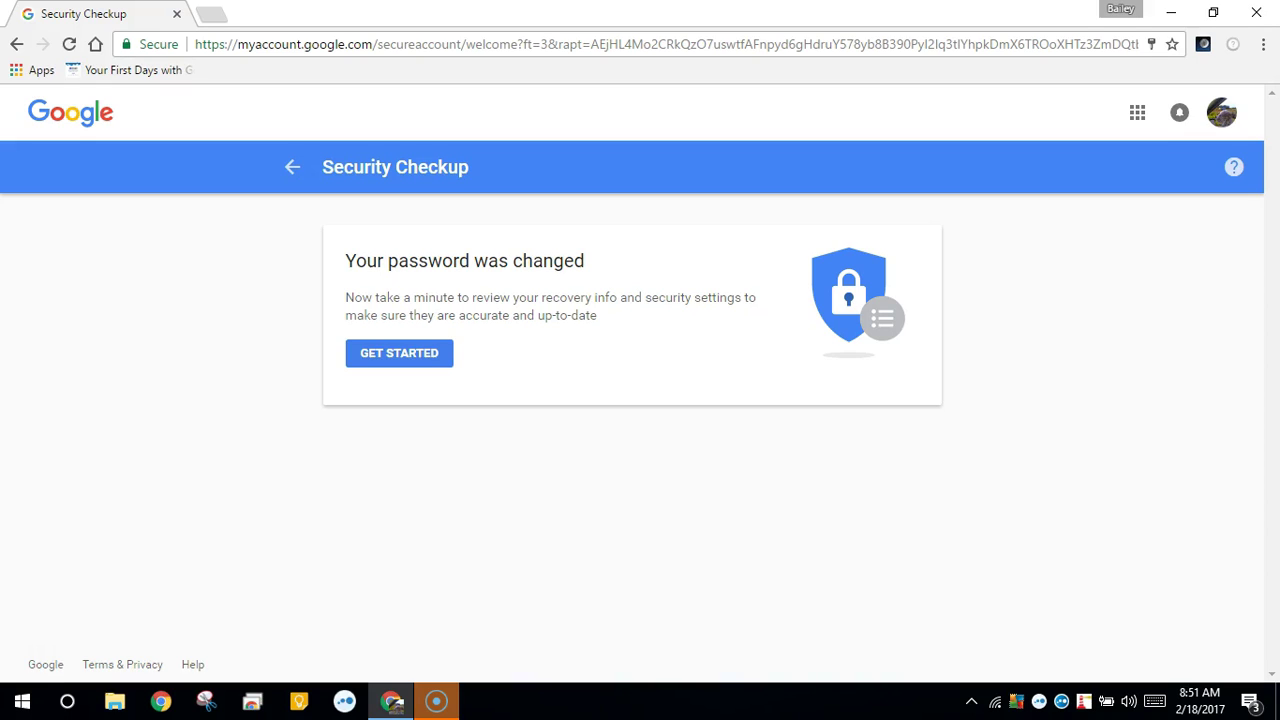
# - Start the Security Checkup and re-enter the account password to reach the recovery email check
pyautogui.click(778, 462)
pyautogui.click(411, 361)
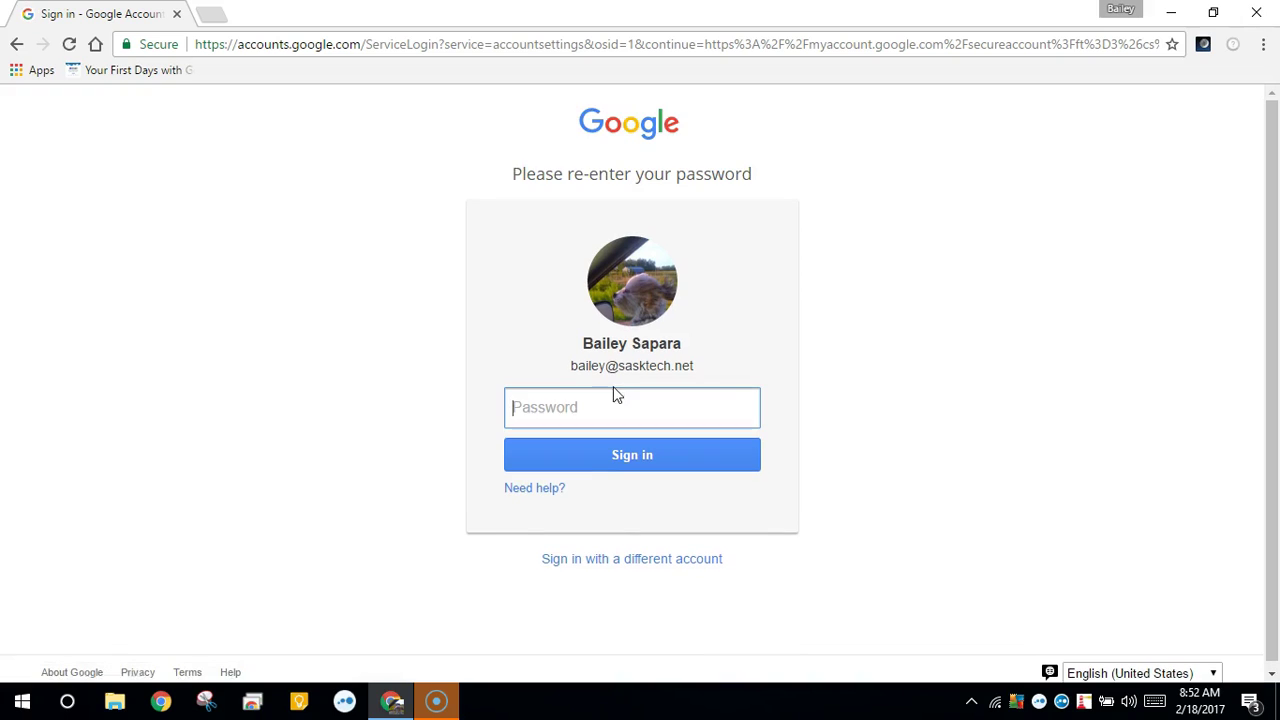
pyautogui.write('••••••••••')
pyautogui.press('Return')
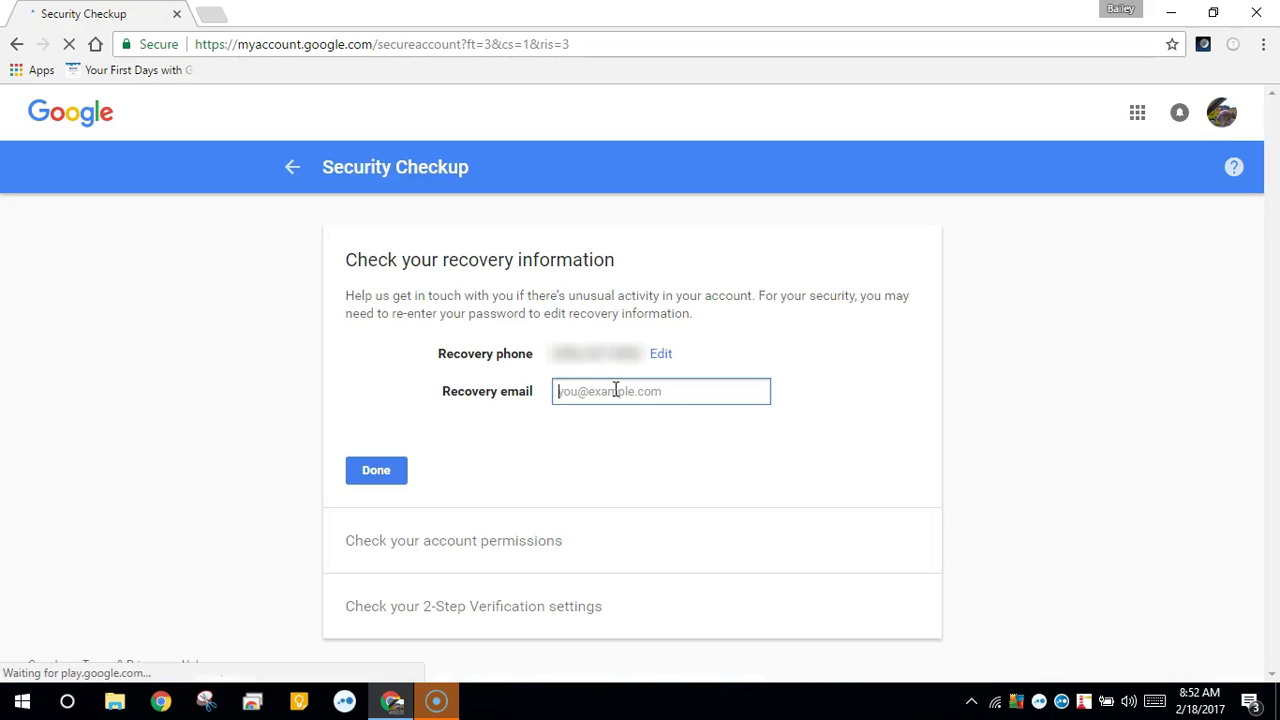
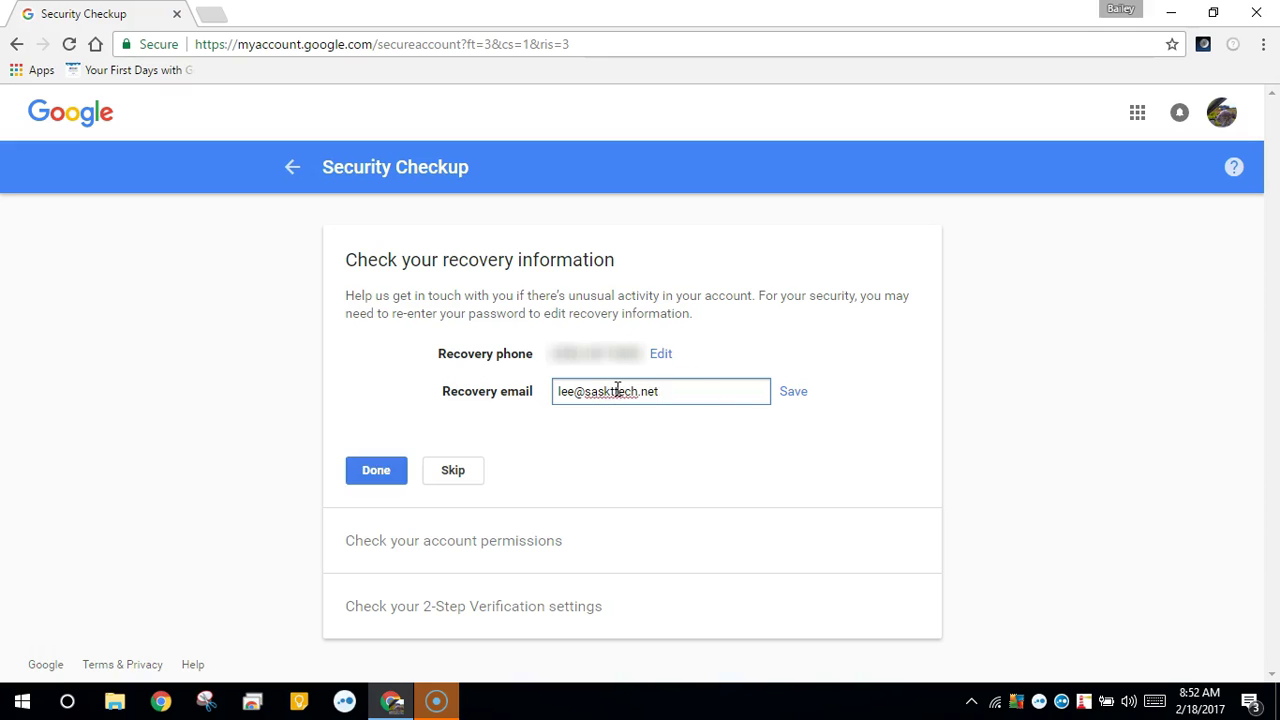
# - Add the recovery email address, fix its extra 't' typo, save, and finish recovery info
pyautogui.click(791, 398)
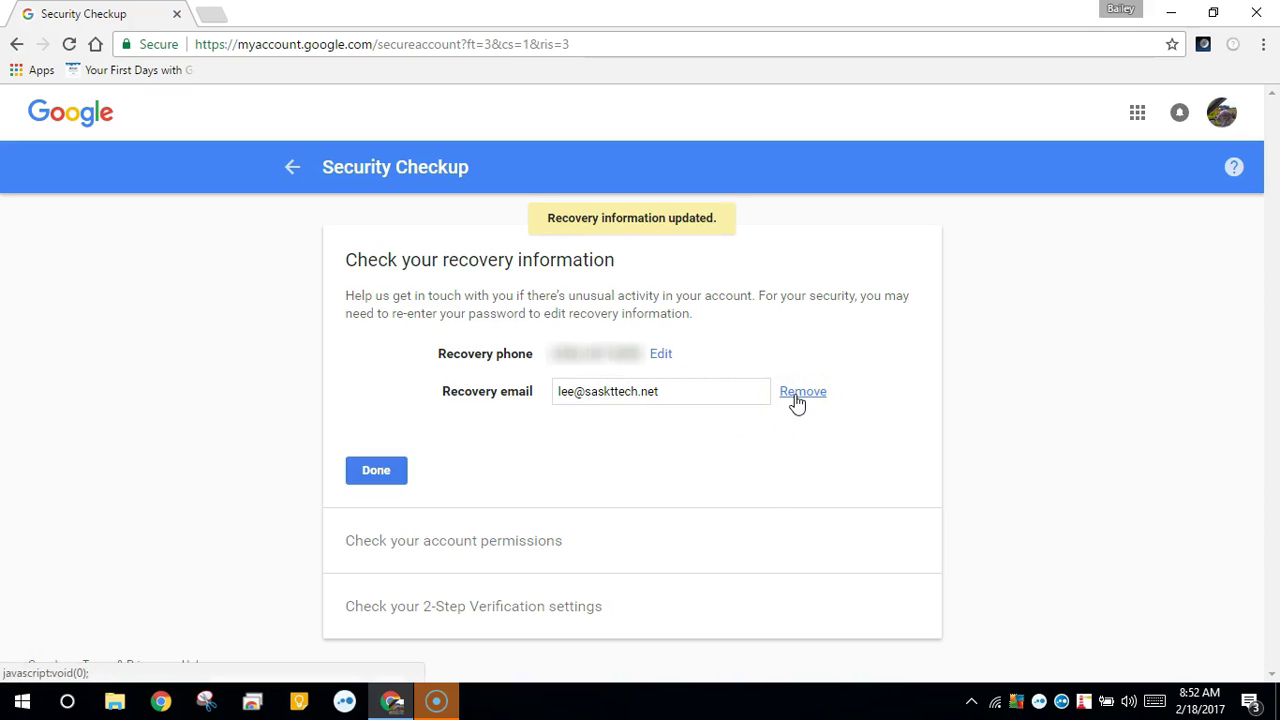
pyautogui.click(648, 390)
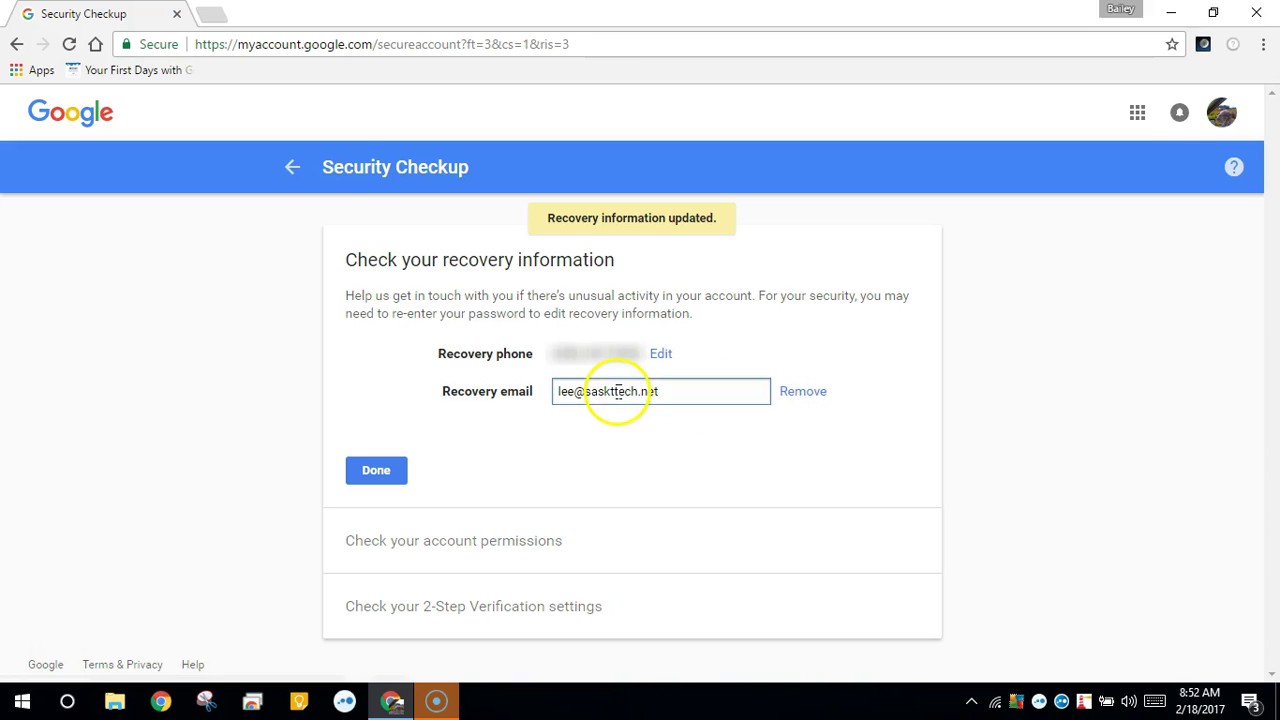
pyautogui.press('BackSpace')
pyautogui.click(791, 396)
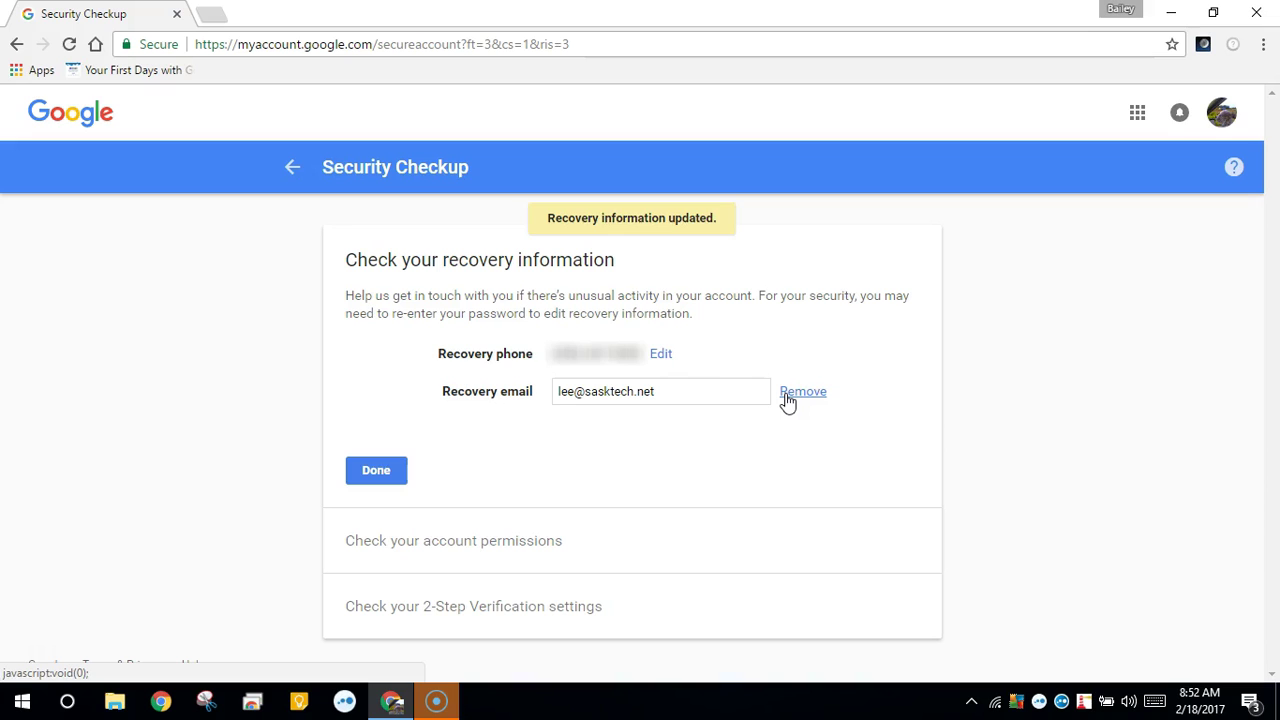
pyautogui.click(378, 471)
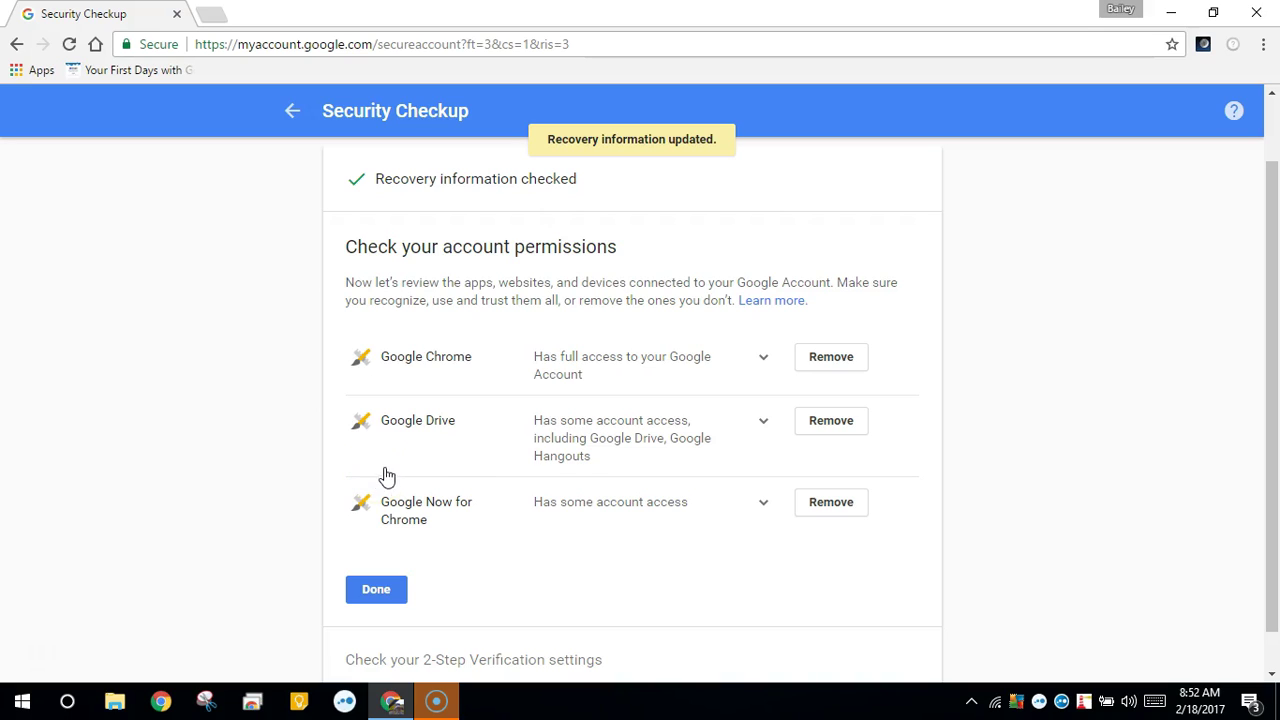
# - Approve the three connected apps' permissions and the 2-Step Verification settings as Done
pyautogui.click(470, 464)
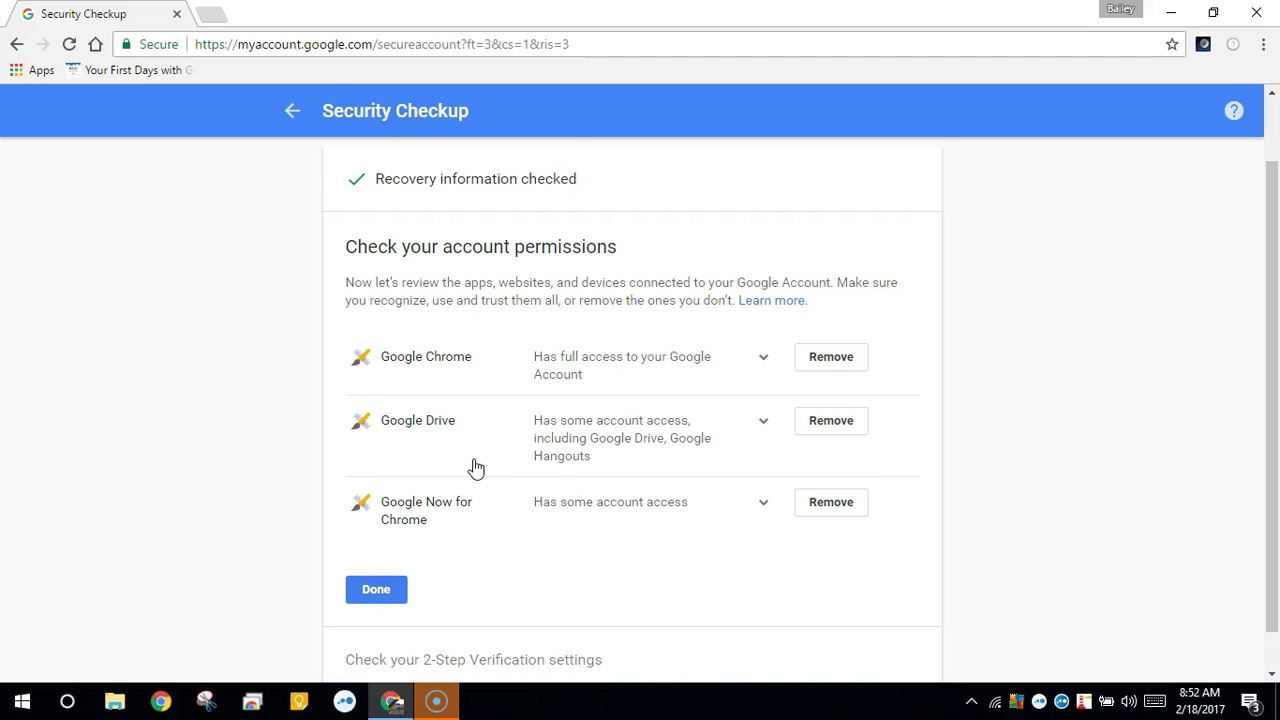
pyautogui.scroll(-1, 476, 468)
pyautogui.click(377, 556)
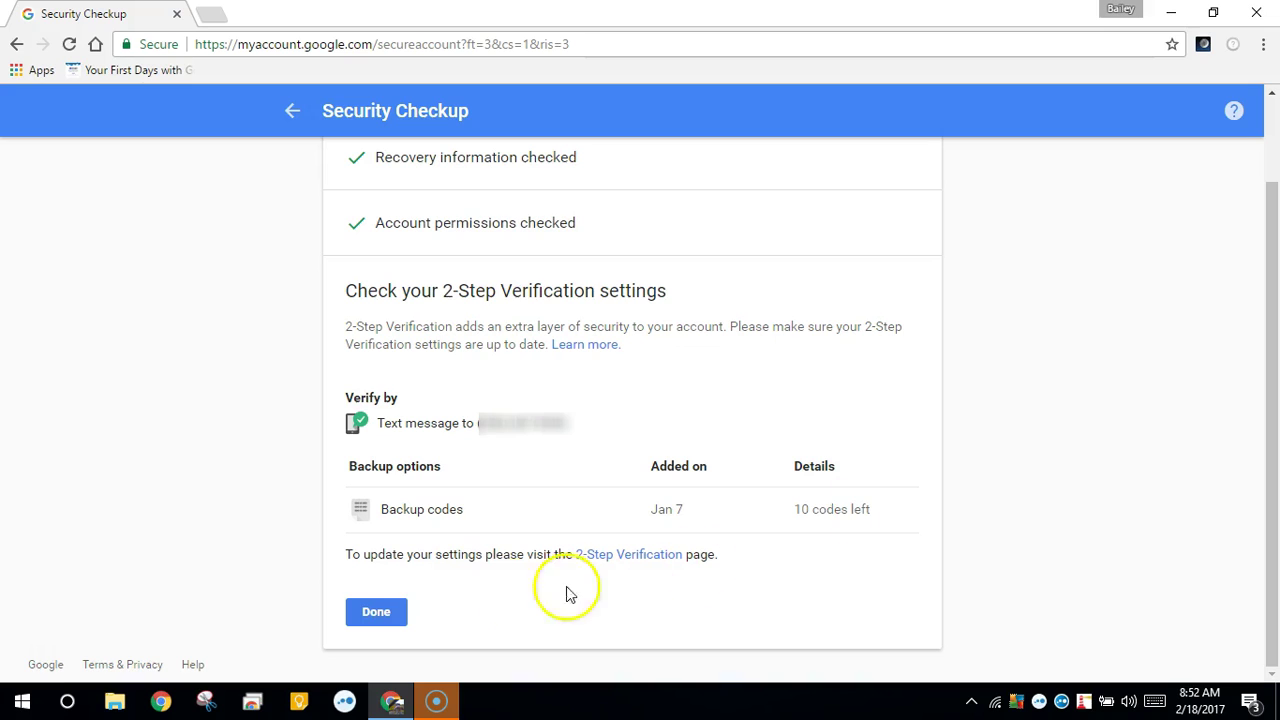
pyautogui.click(378, 612)
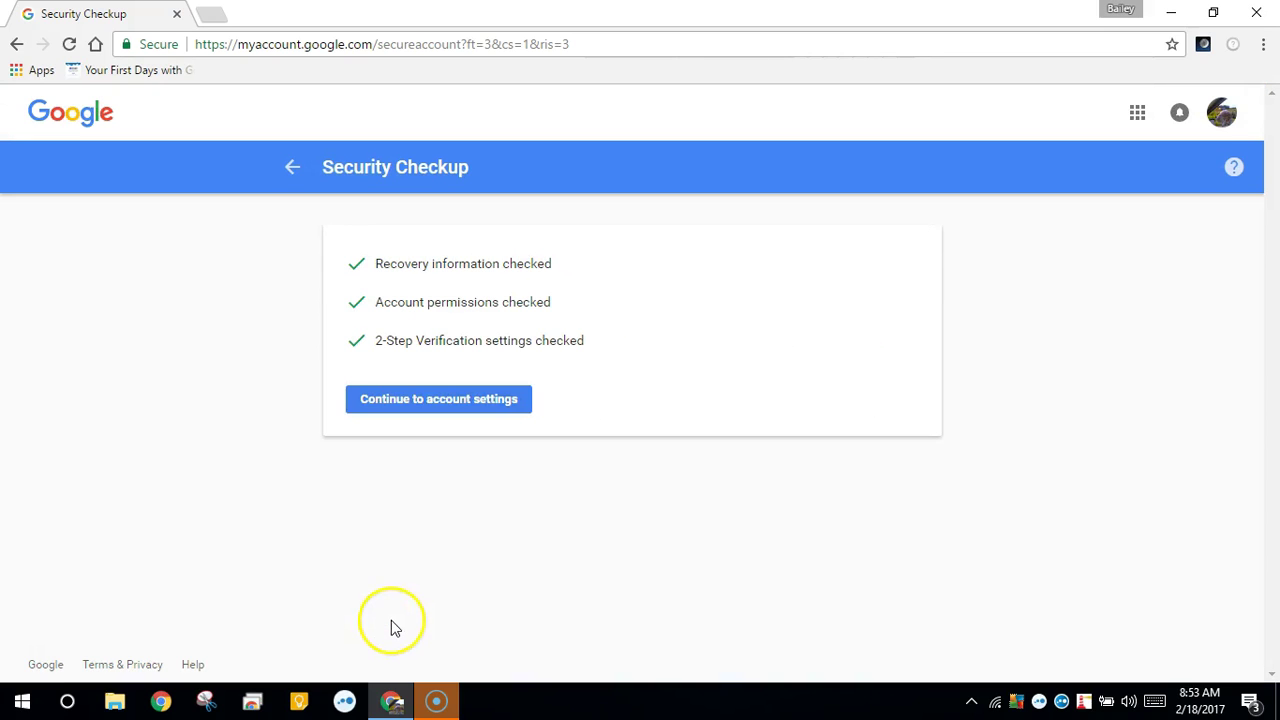
# - Leave the completed Security Checkup via Continue to account settings
pyautogui.click(486, 402)
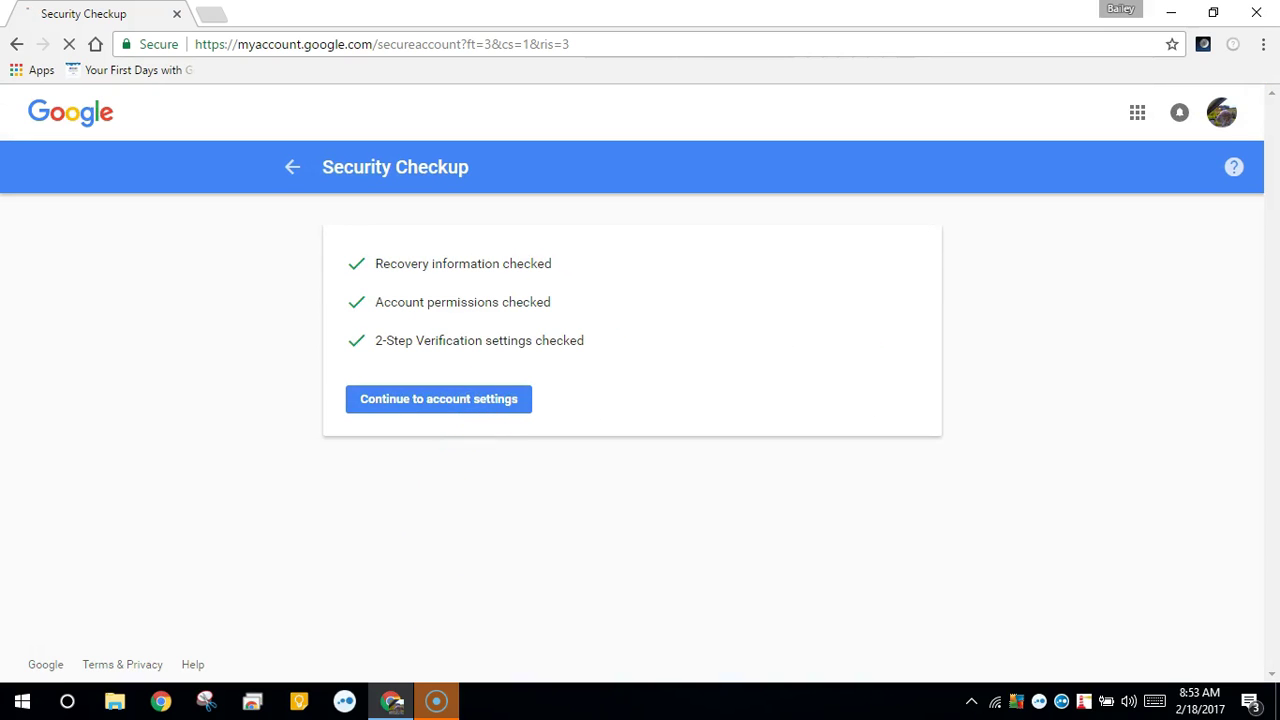